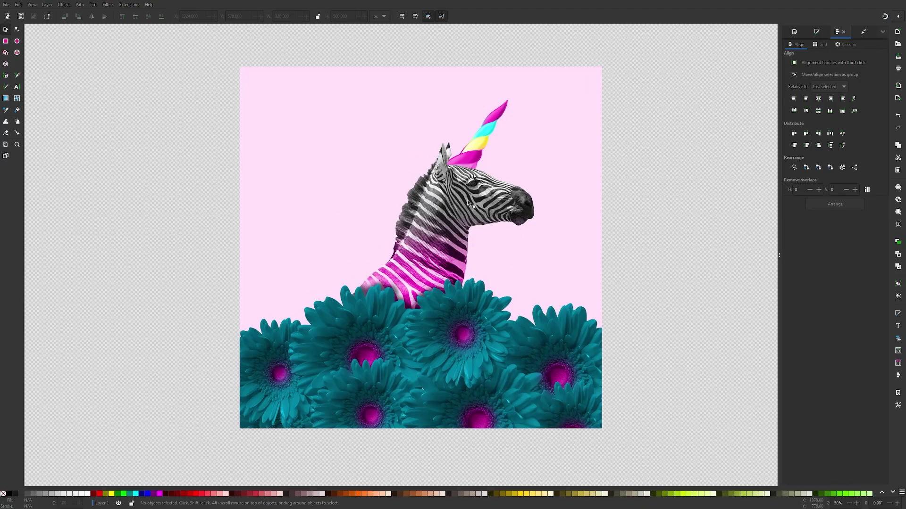
Switch to the Pen tool in BSpline mode and zoom in on the zebra's lower neck edge.
scroll(456, 204, "up", 2)
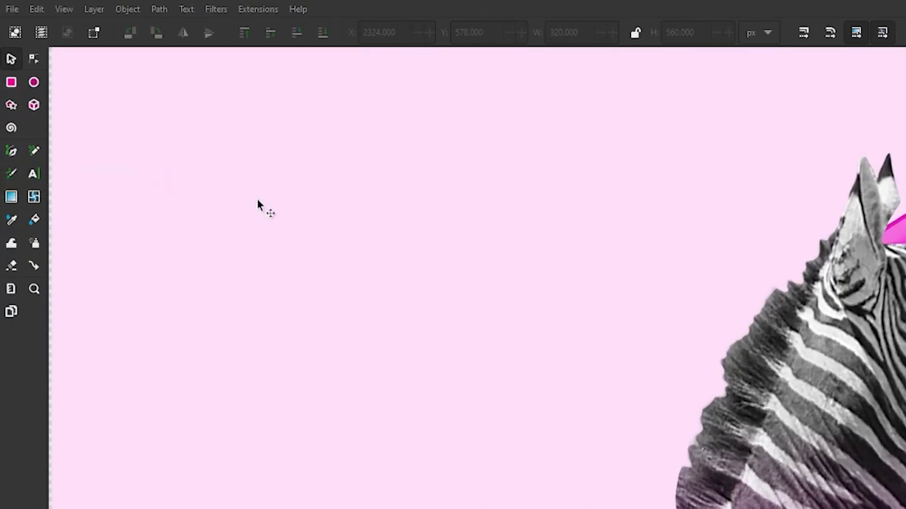
left_click(11, 151)
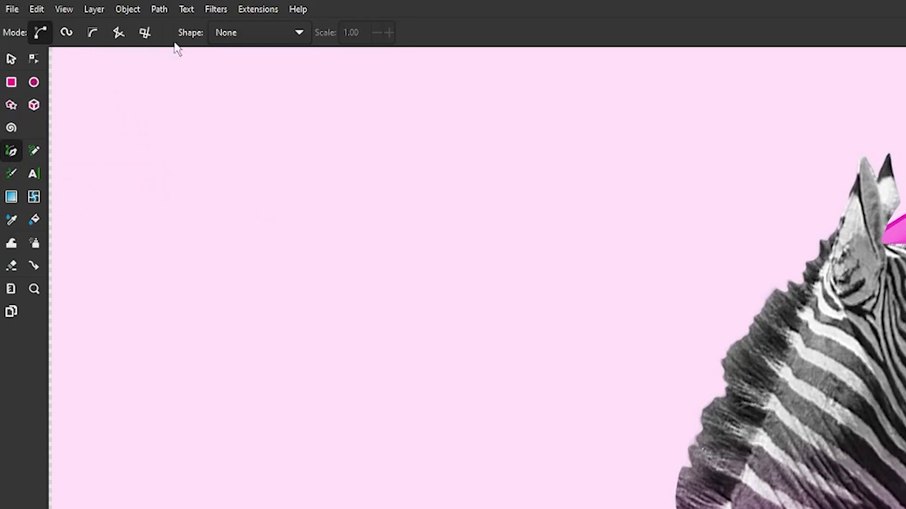
left_click(92, 34)
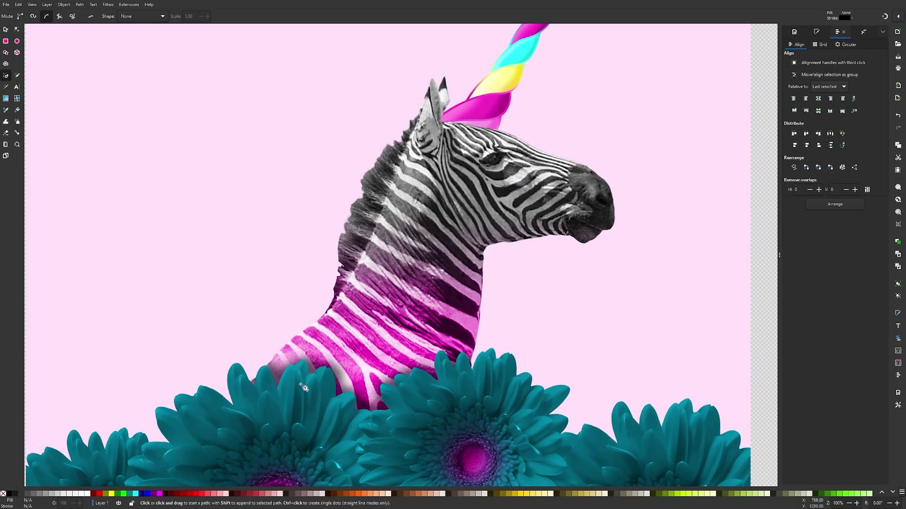
scroll(237, 363, "up", 3)
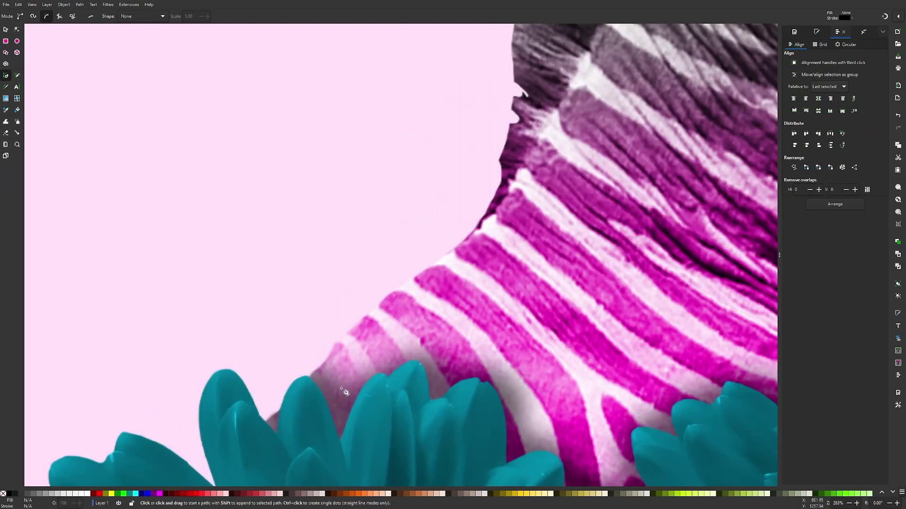
scroll(358, 387, "down", 2)
scroll(396, 377, "up", 2)
scroll(424, 370, "right", 2)
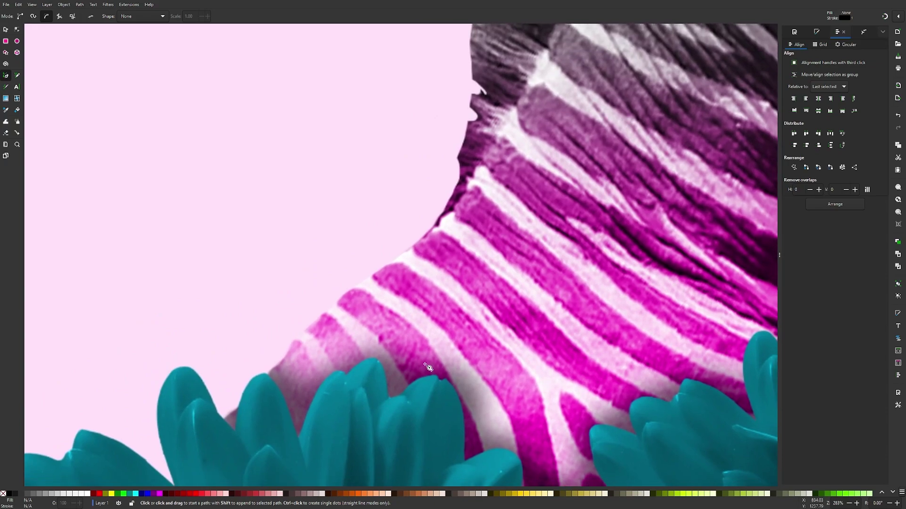
left_click_drag(428, 368, 372, 335)
Place the first outline nodes along the neck edge above the teal petals, deleting one misplaced node.
left_click(212, 347)
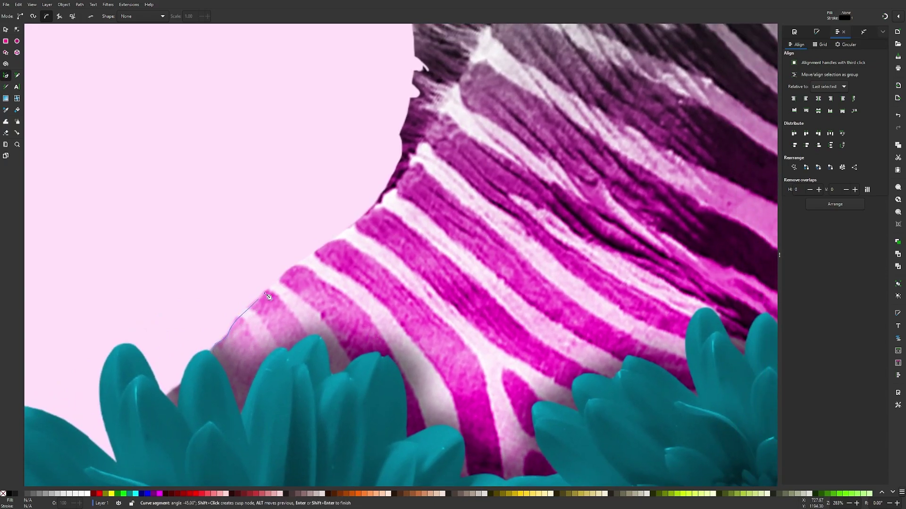
left_click(278, 282)
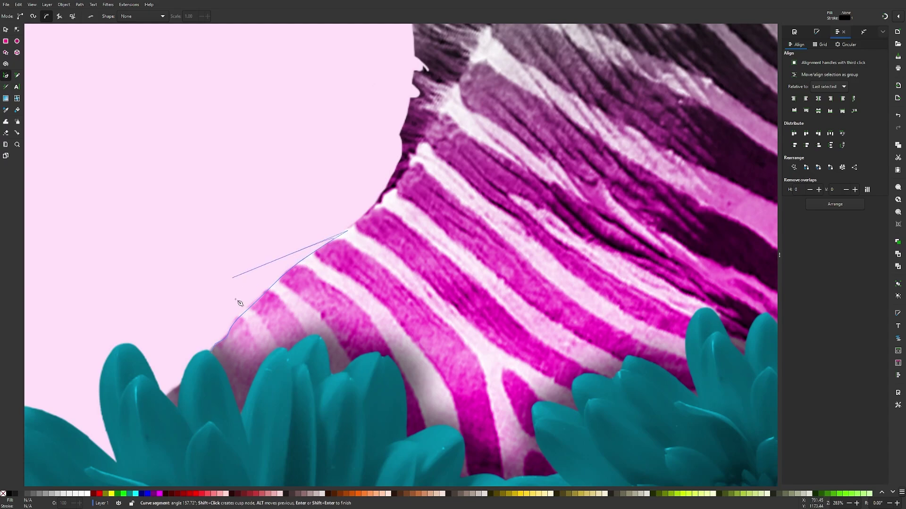
scroll(232, 309, "up", 2)
key("BackSpace")
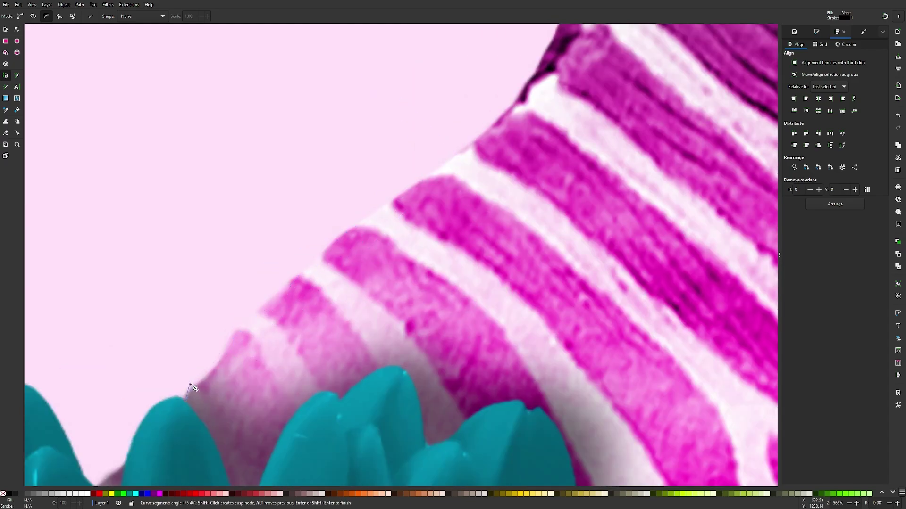
left_click(226, 357)
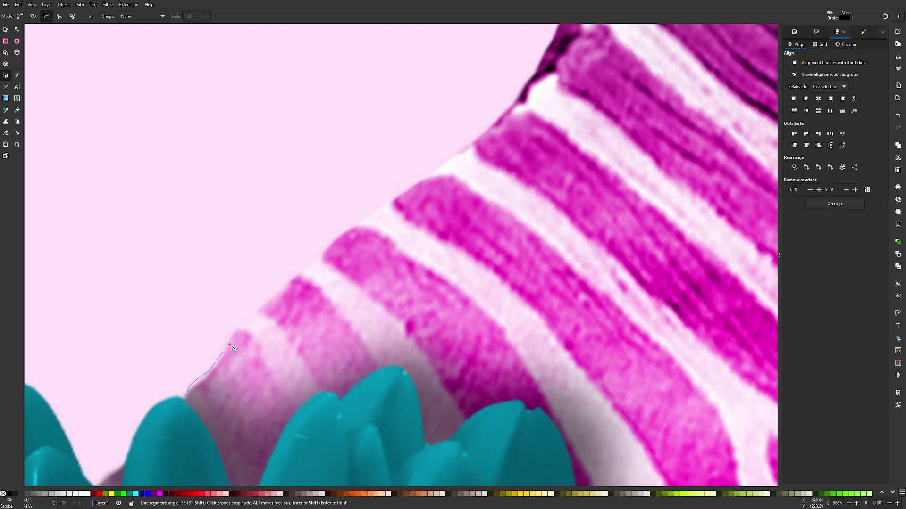
Add nodes up the zebra's neck edge, zooming in on the upper neck.
left_click(240, 325)
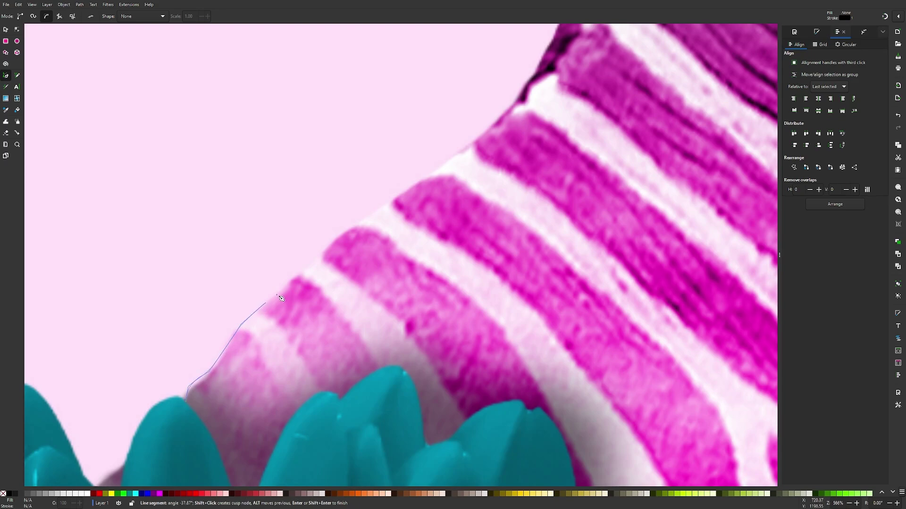
left_click(320, 259)
left_click(347, 231)
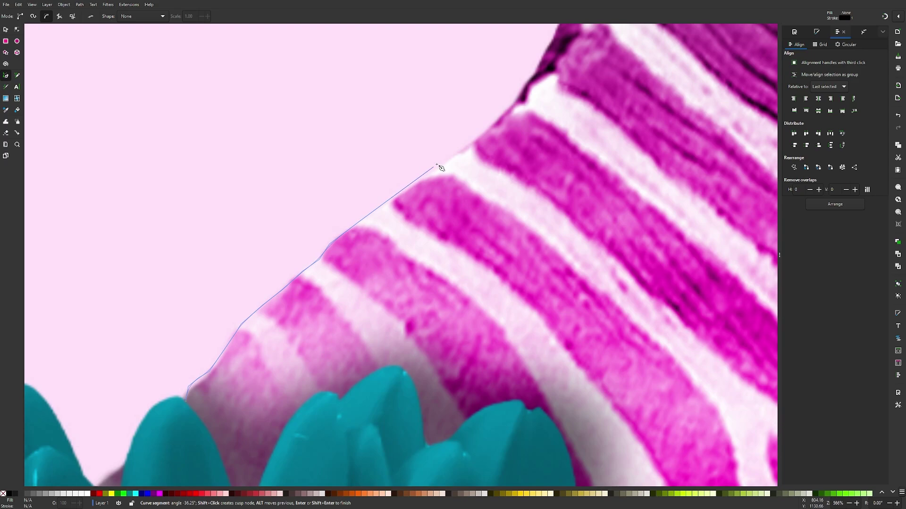
left_click(556, 58)
left_click_drag(401, 226, 339, 320)
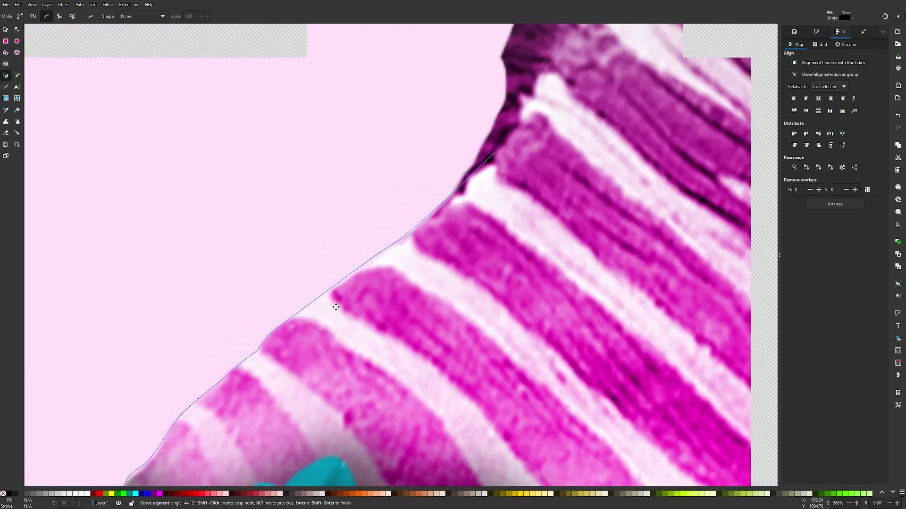
scroll(335, 307, "up", 3)
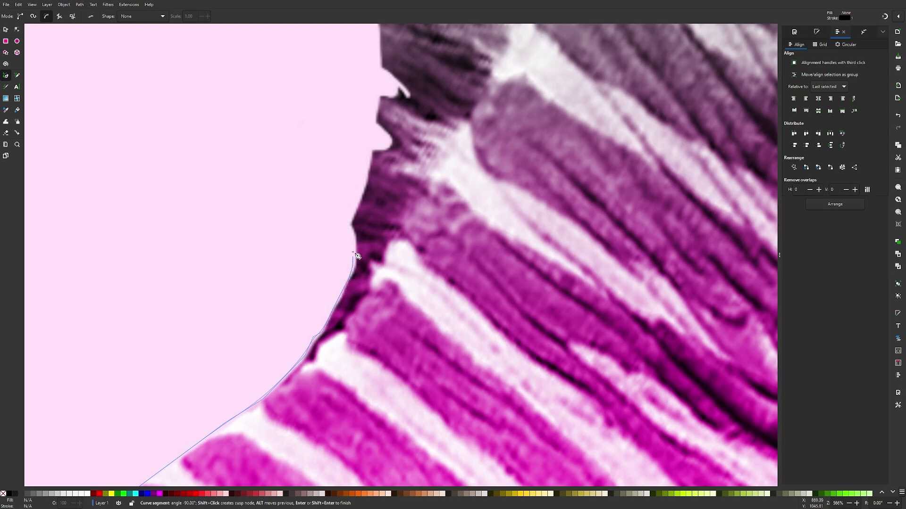
scroll(354, 228, "up", 3)
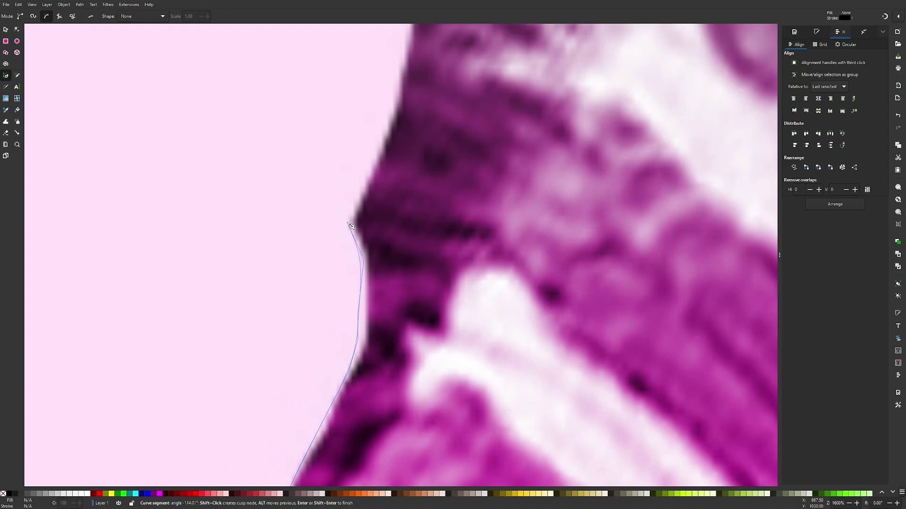
Trace the jagged mane edge with nodes through its curved notch to the top.
left_click(349, 223)
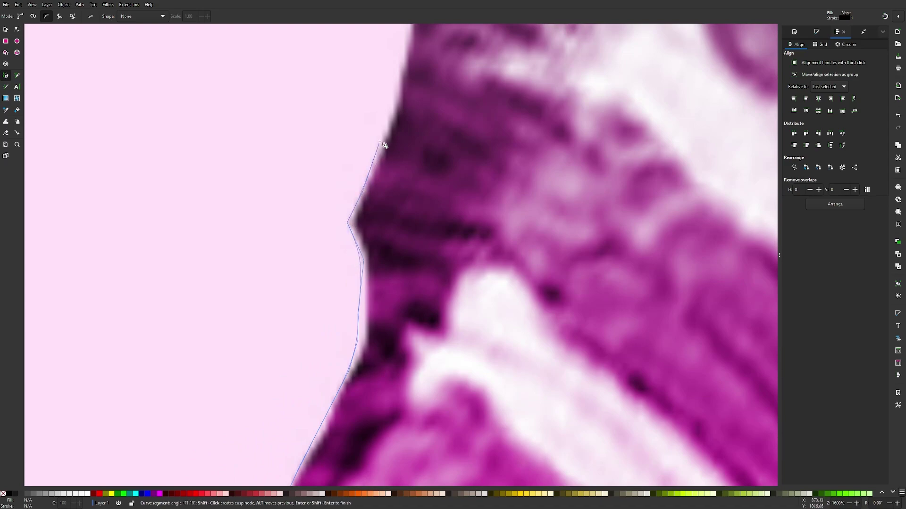
scroll(303, 357, "down", 2)
scroll(323, 243, "down", 2)
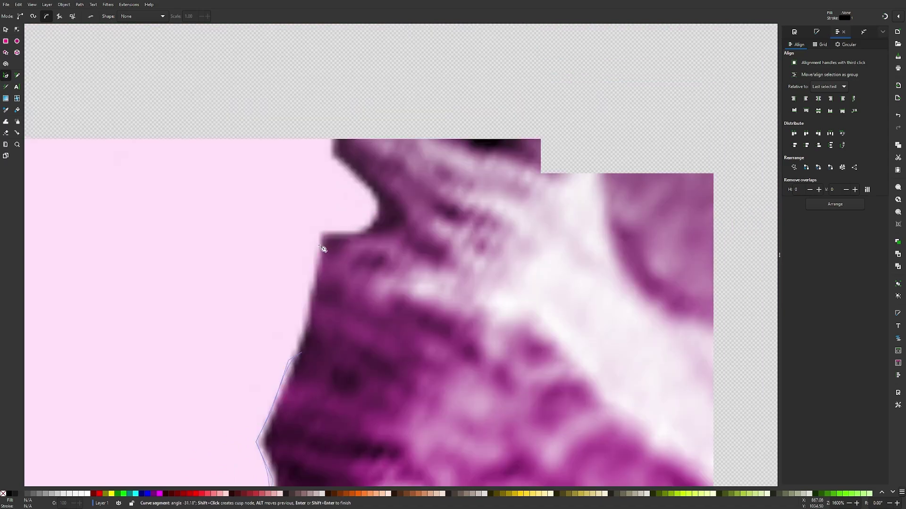
scroll(310, 278, "up", 2)
left_click(306, 305)
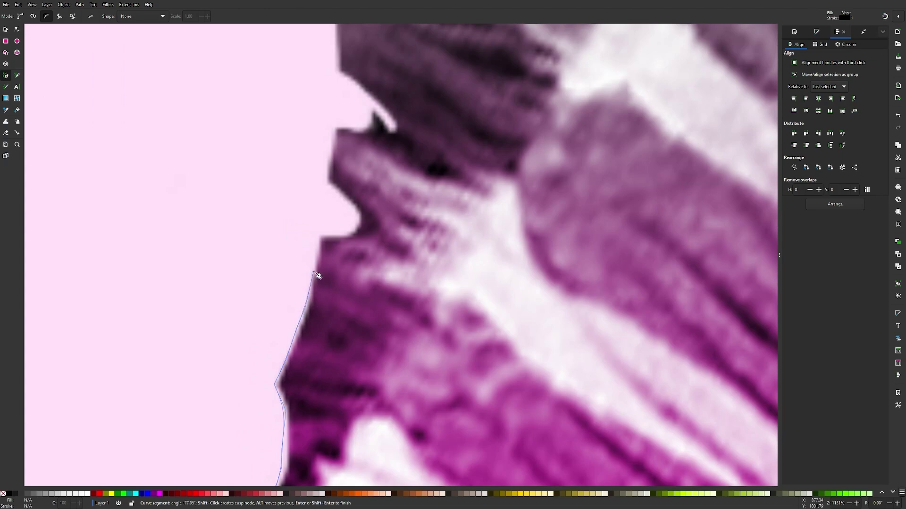
left_click(320, 235)
left_click(329, 185)
left_click(334, 128)
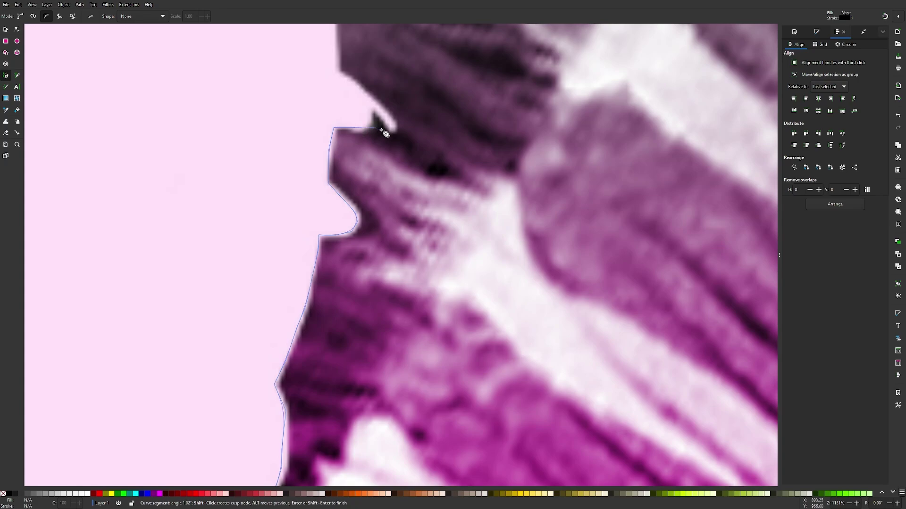
Return to the starting point and close the traced zebra outline into a complete path.
scroll(381, 130, "up", 5)
scroll(351, 282, "down", 1, "ctrl")
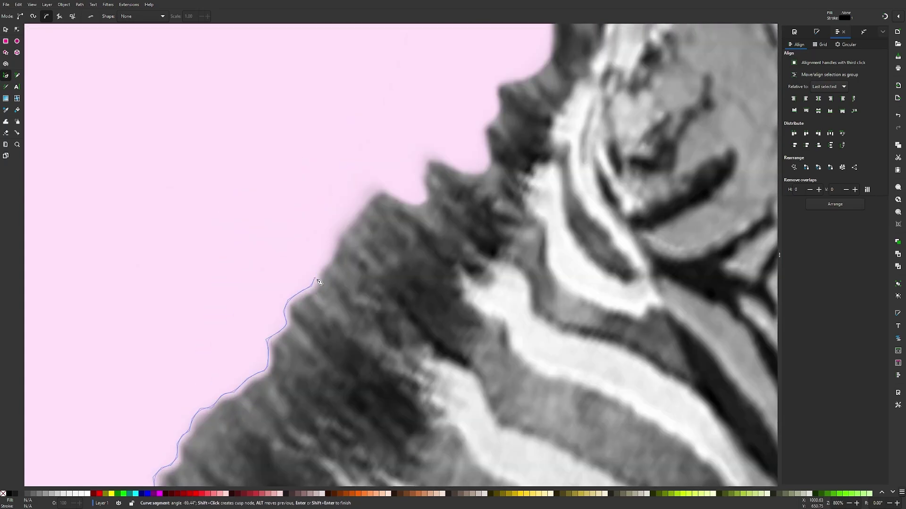
scroll(351, 281, "down", 5)
scroll(351, 281, "down", 2, "ctrl")
scroll(352, 281, "left", 5)
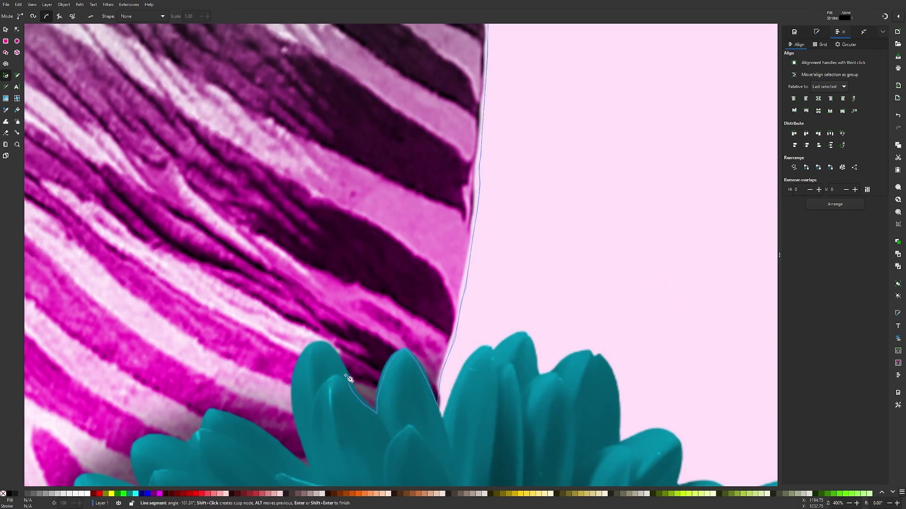
scroll(359, 319, "down", 4)
scroll(358, 320, "left", 10)
scroll(358, 320, "up", 3)
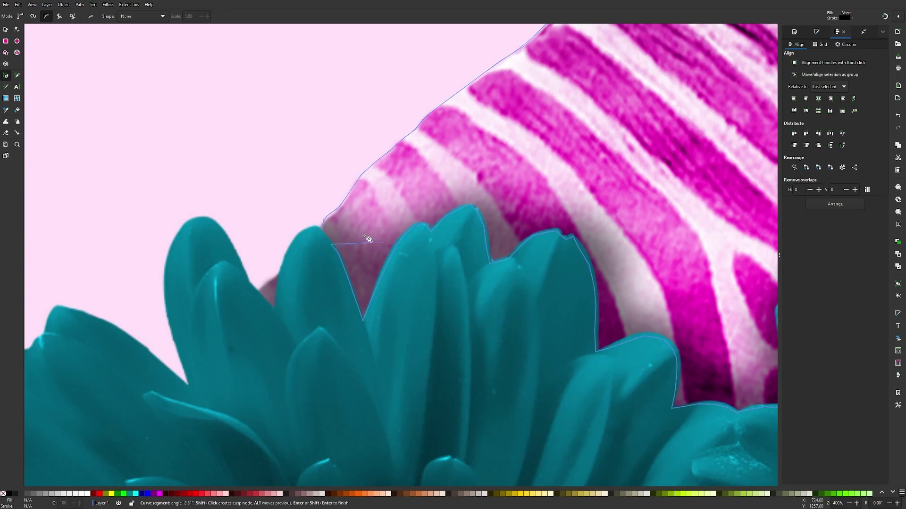
scroll(334, 225, "up", 5, "ctrl")
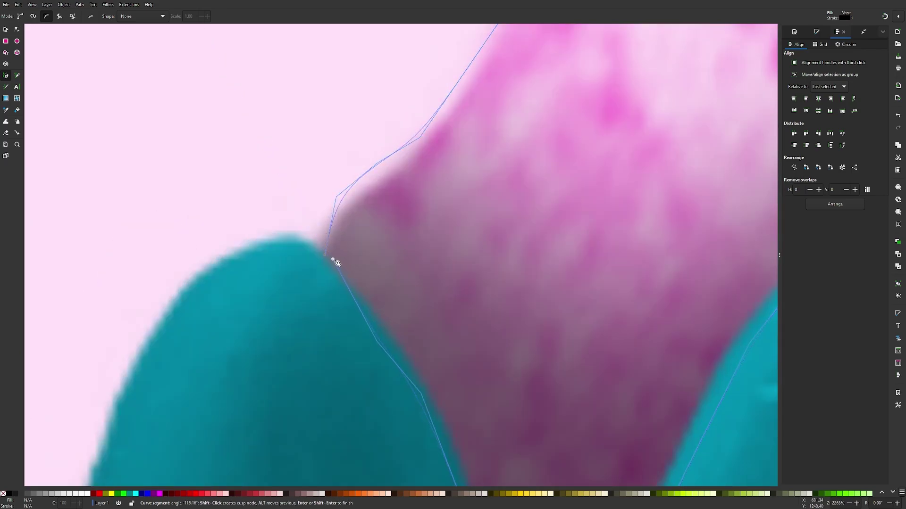
left_click(326, 256)
Fill the closed zebra path with the lime swatch and remove its stroke.
scroll(278, 228, "down", 3, "ctrl")
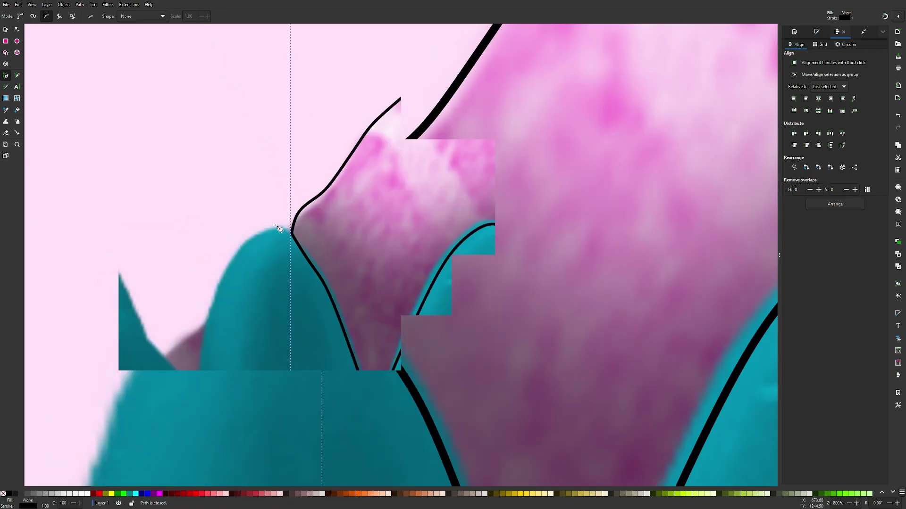
scroll(279, 228, "down", 7, "ctrl")
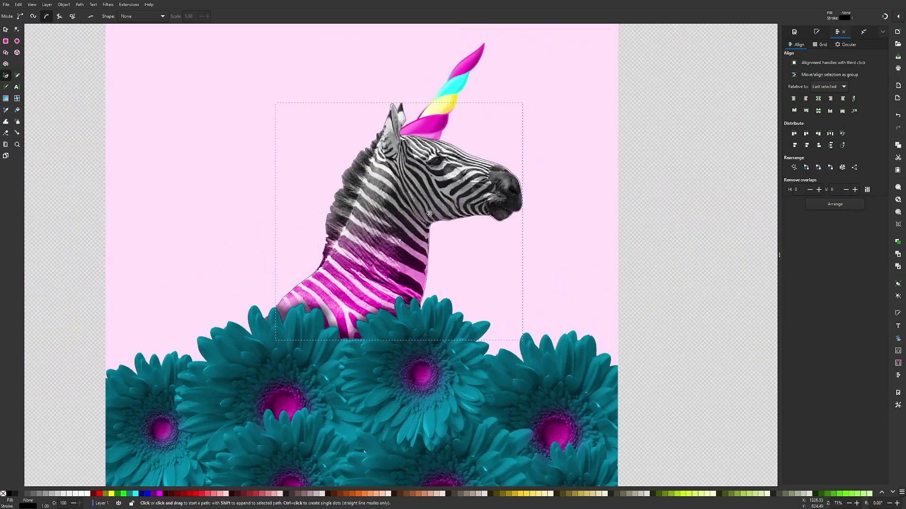
scroll(429, 213, "right", 3)
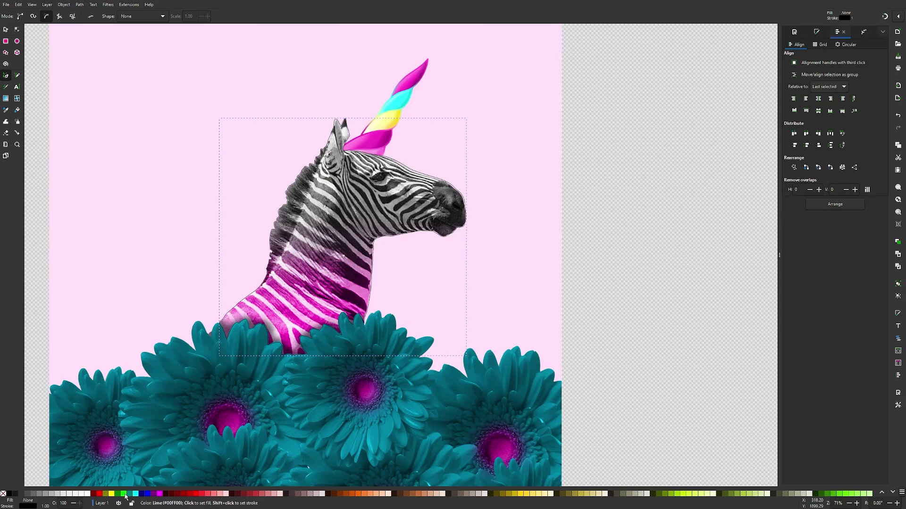
left_click(124, 494)
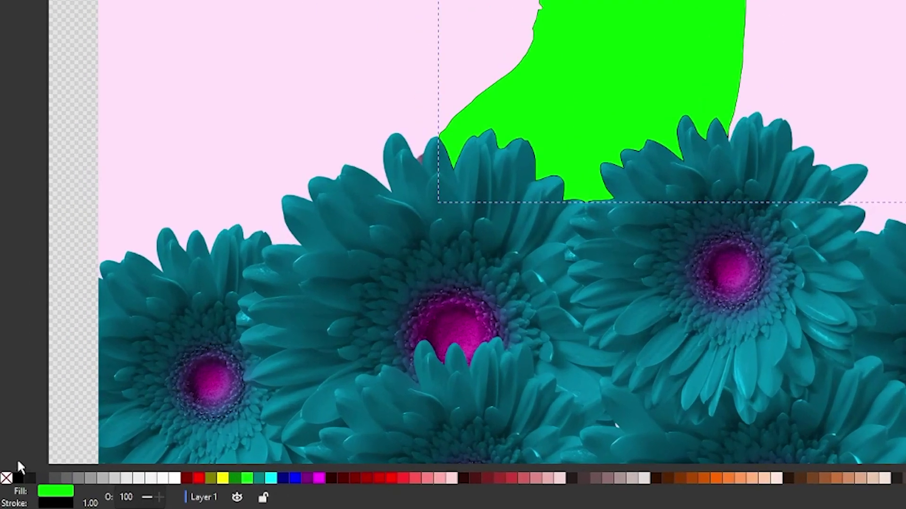
left_click(6, 479, "shift")
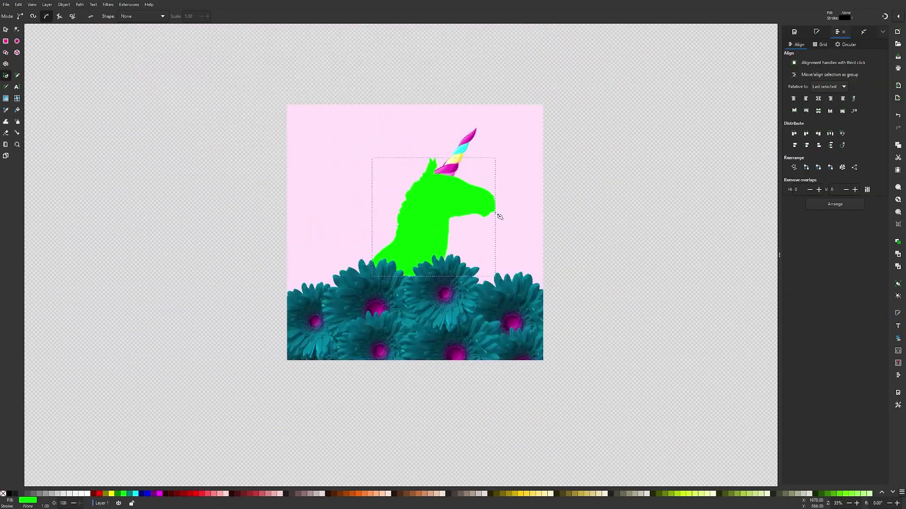
scroll(505, 214, "up", 1)
scroll(505, 214, "right", 1)
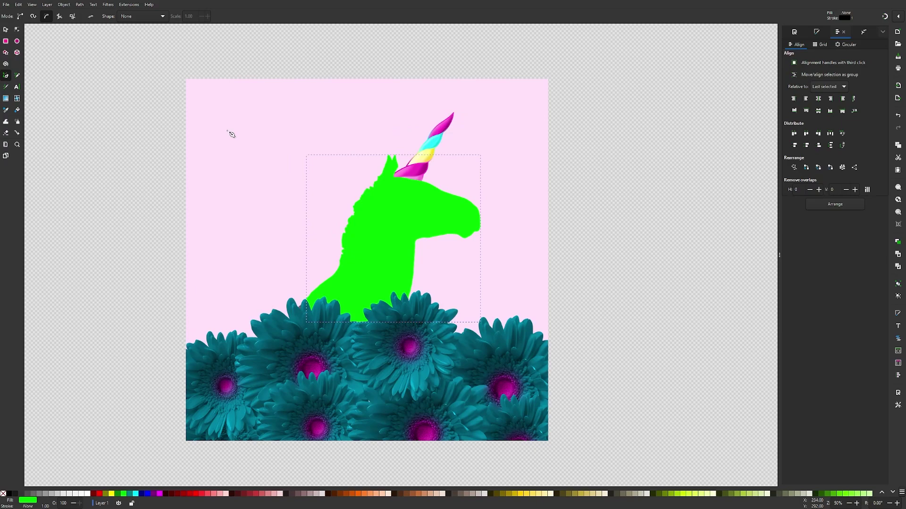
Select the 2048 × 2048 background image and copy it with Edit > Copy.
left_click(9, 28)
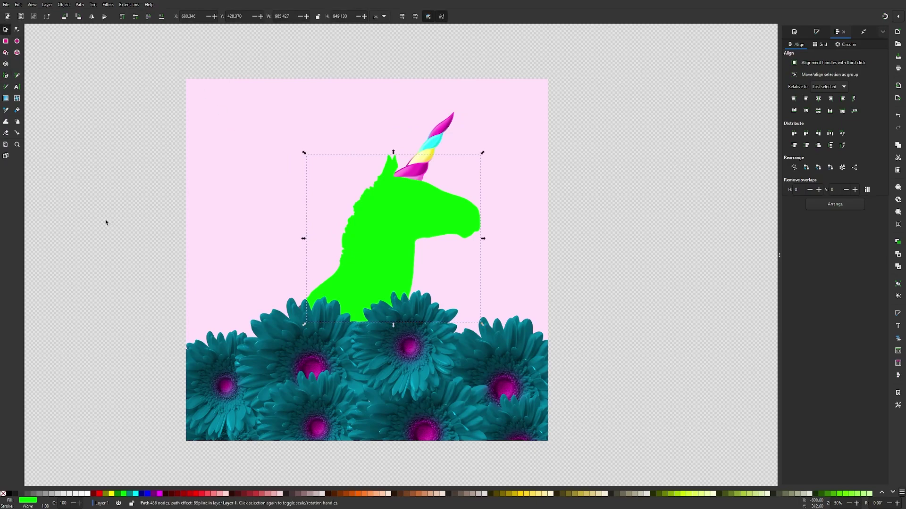
left_click(99, 179)
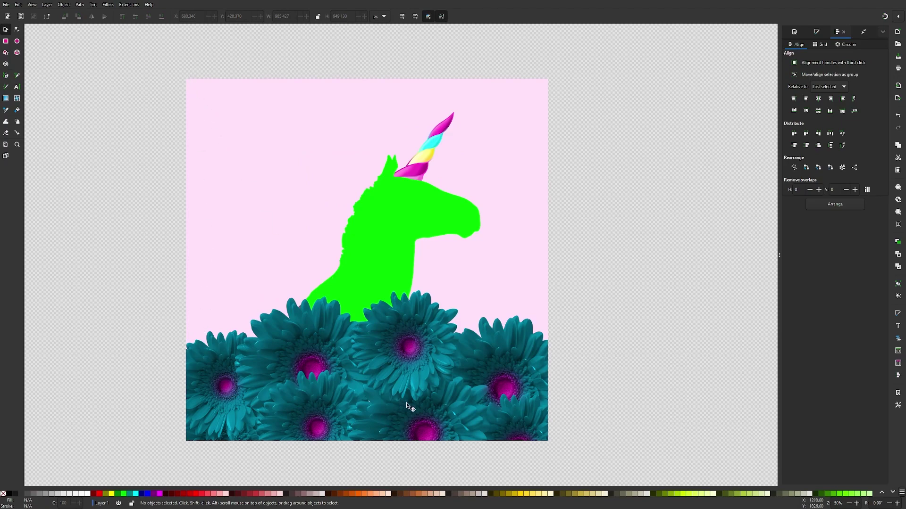
left_click(238, 100)
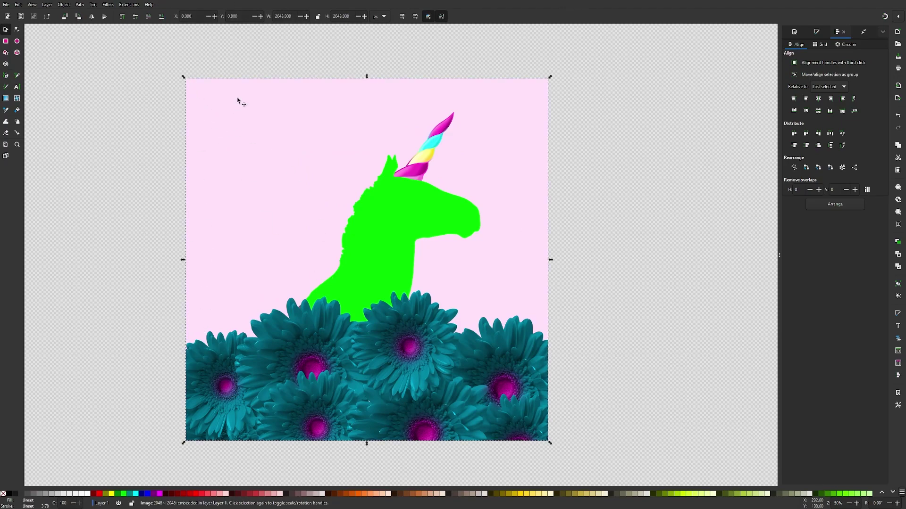
left_click(20, 6)
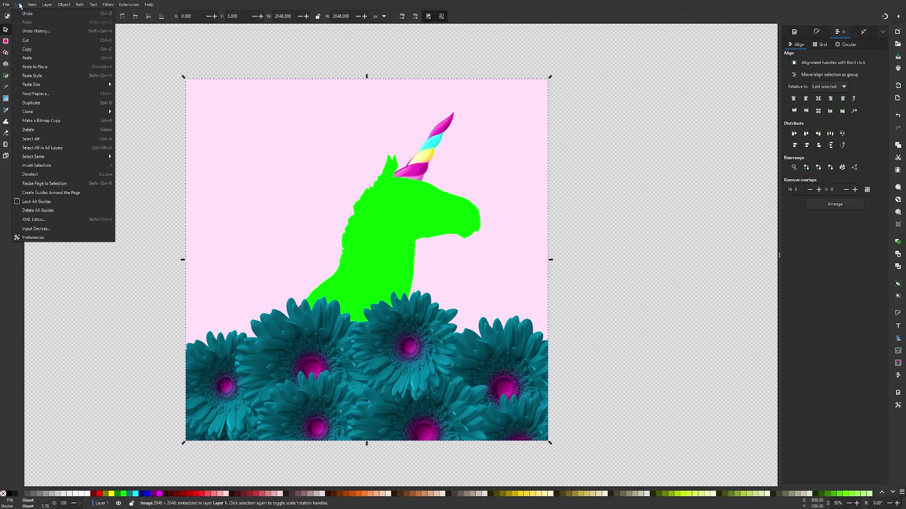
left_click(35, 53)
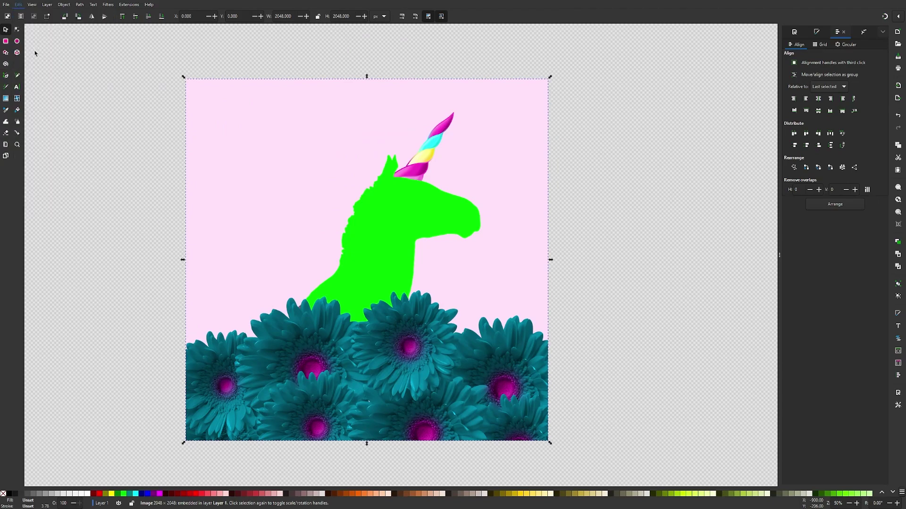
Draw a blue rectangle and apply Edit > Paste Size to match the copied image.
left_click(6, 42)
left_click_drag(197, 81, 282, 153)
mouse_move(314, 187)
left_mouse_down()
mouse_move(416, 313)
mouse_move(506, 402)
left_mouse_up()
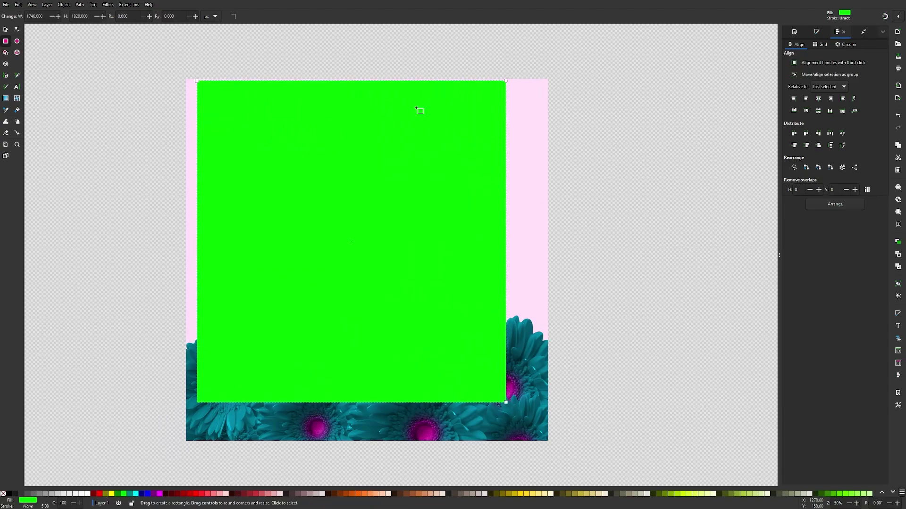
left_click(148, 493)
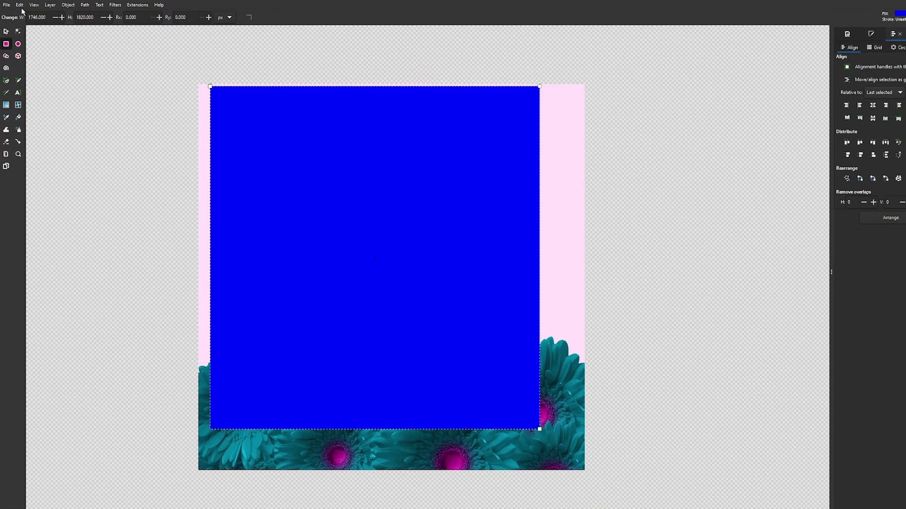
left_click(18, 4)
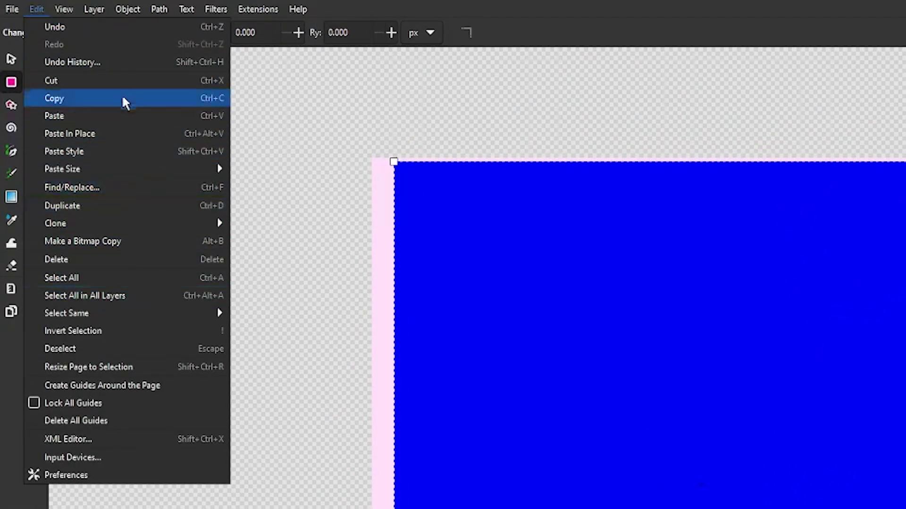
mouse_move(130, 172)
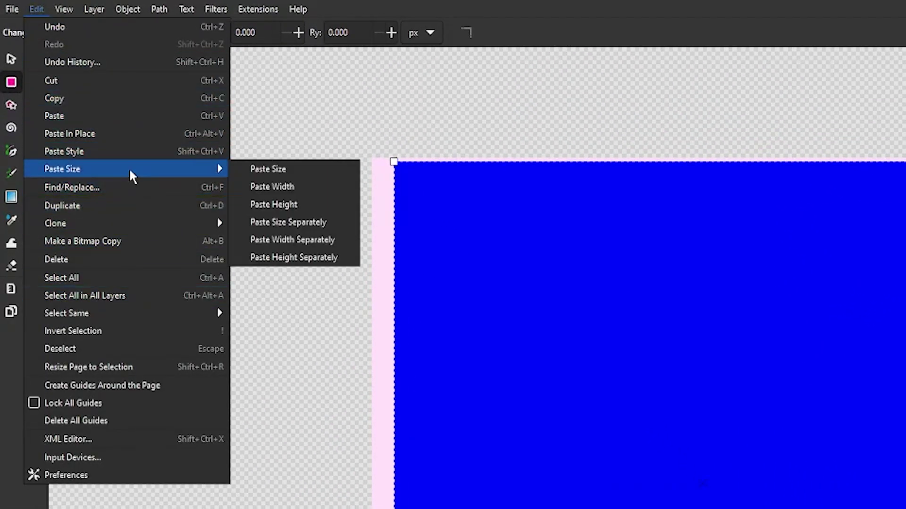
left_click(259, 168)
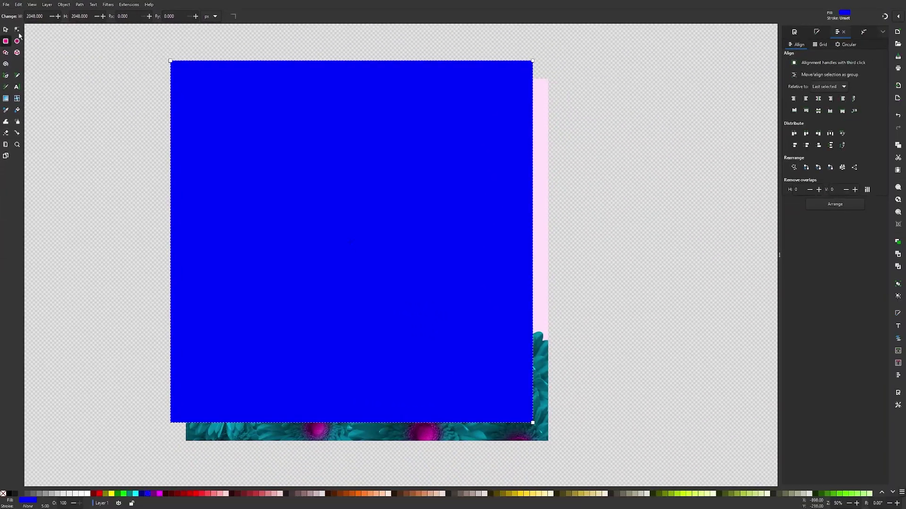
Move the blue rectangle aside and select it together with the background image.
left_click(13, 59)
left_click_drag(206, 131, 455, 137)
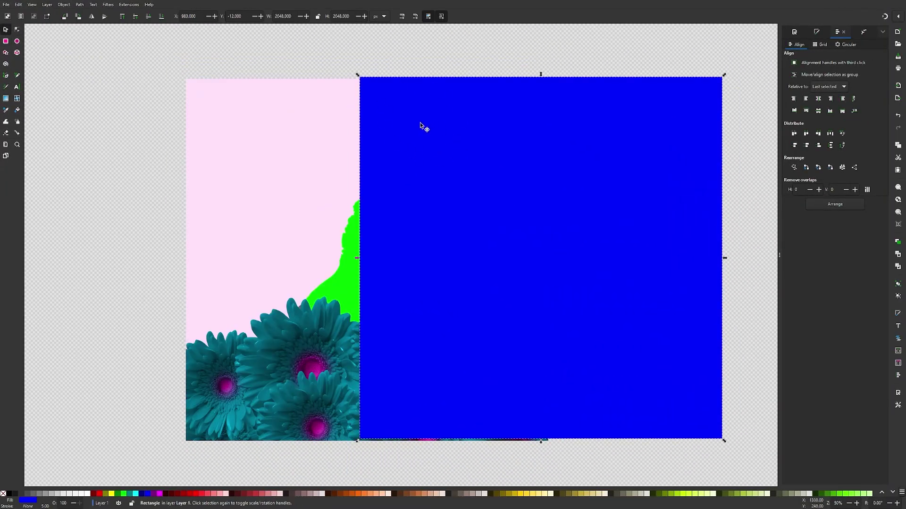
left_click(223, 107, "shift")
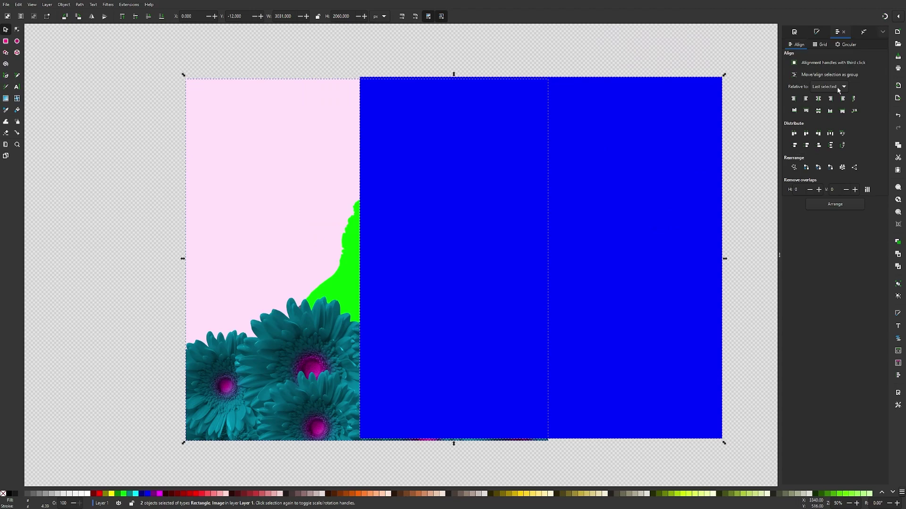
Centre the blue rectangle on the horizontal axis relative to the last selected object.
left_click(66, 5)
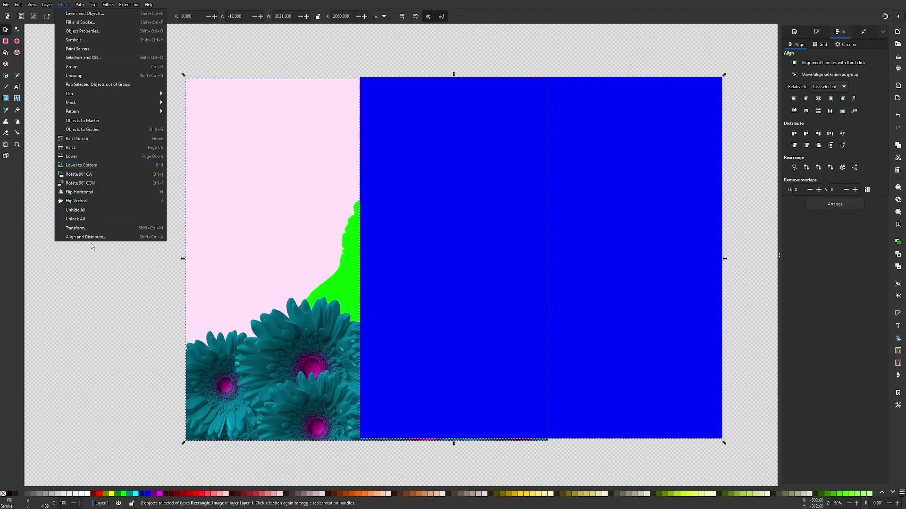
left_click(677, 223)
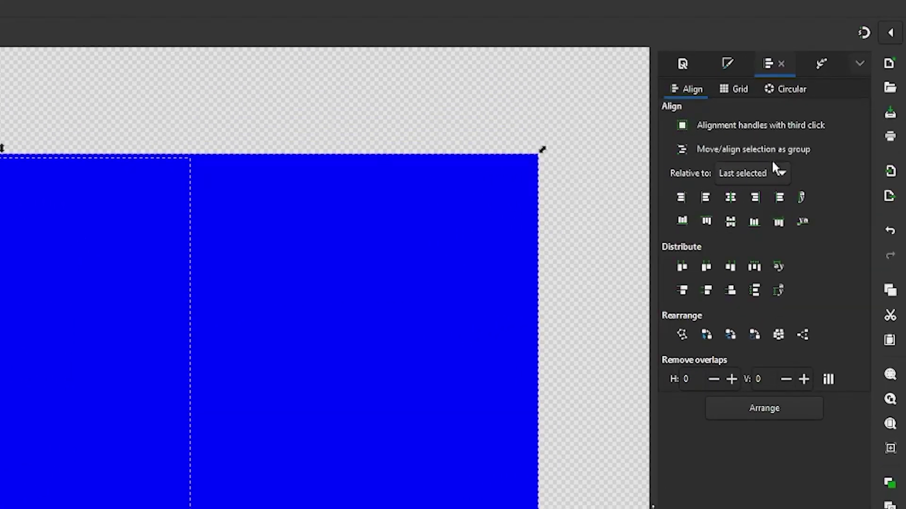
left_click(762, 174)
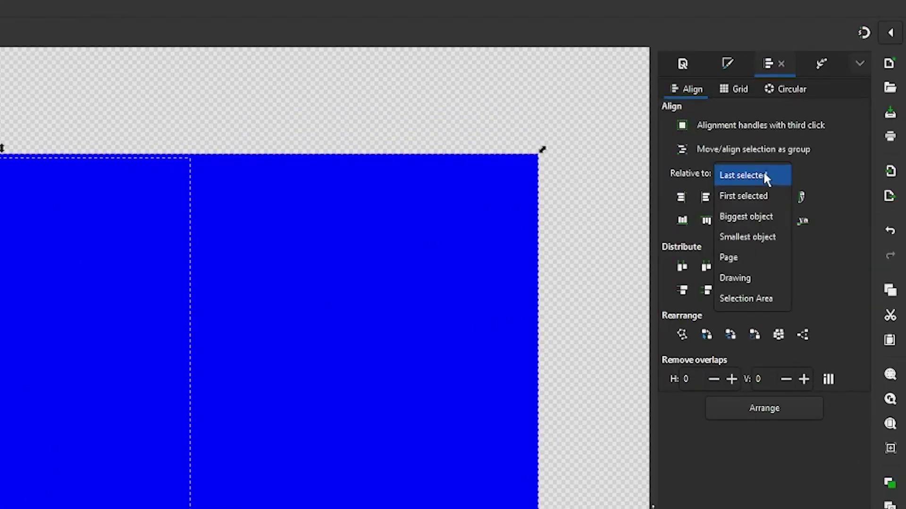
left_click(796, 160)
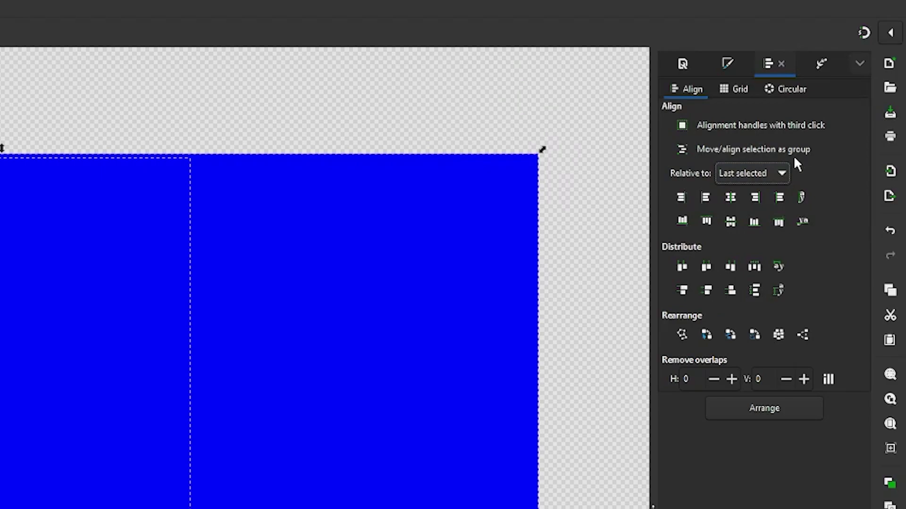
left_click(731, 199)
left_click(730, 220)
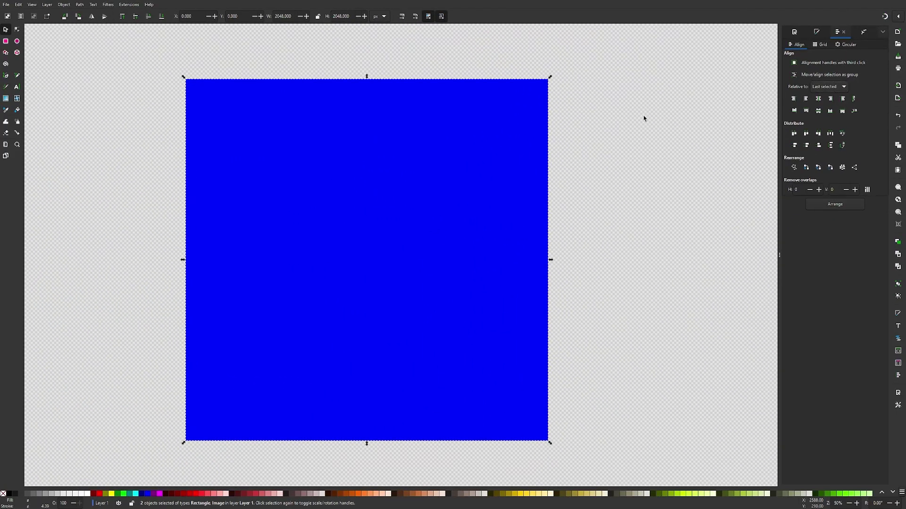
Select the blue square and lower it one step below the green shape.
left_click(644, 118)
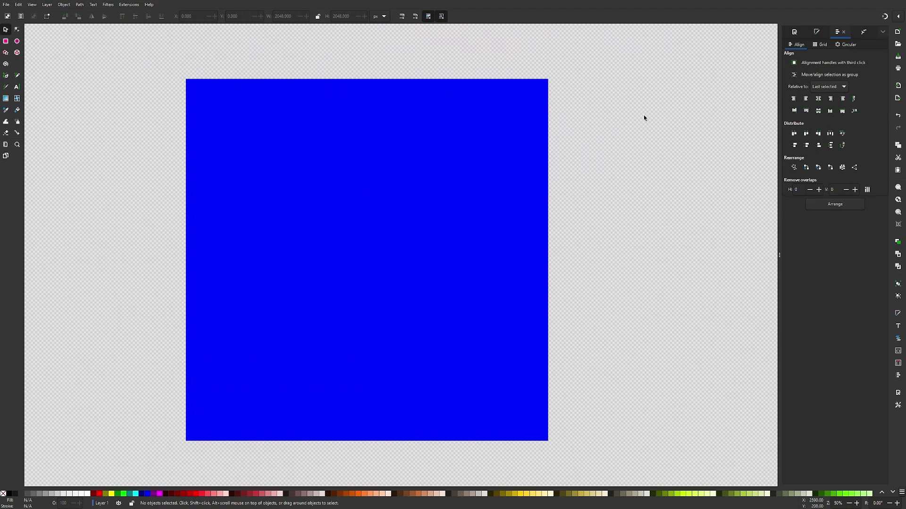
left_click(288, 130)
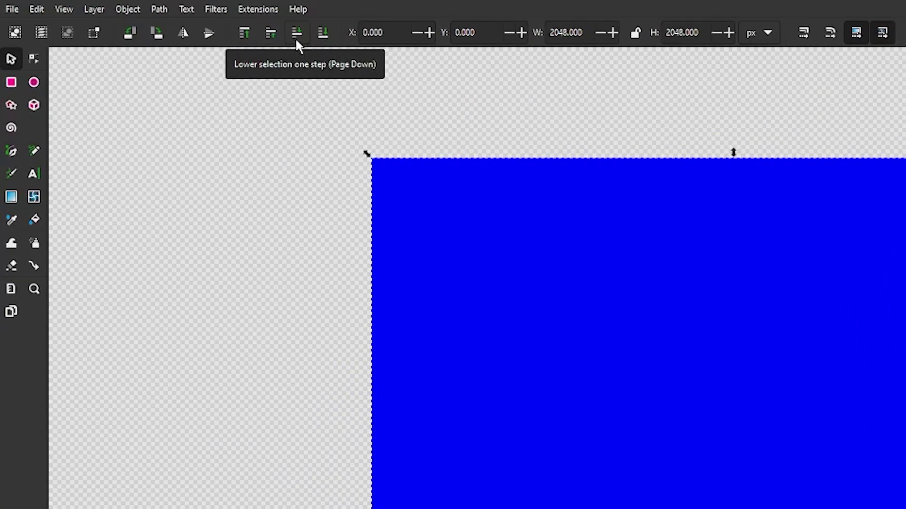
left_click(296, 33)
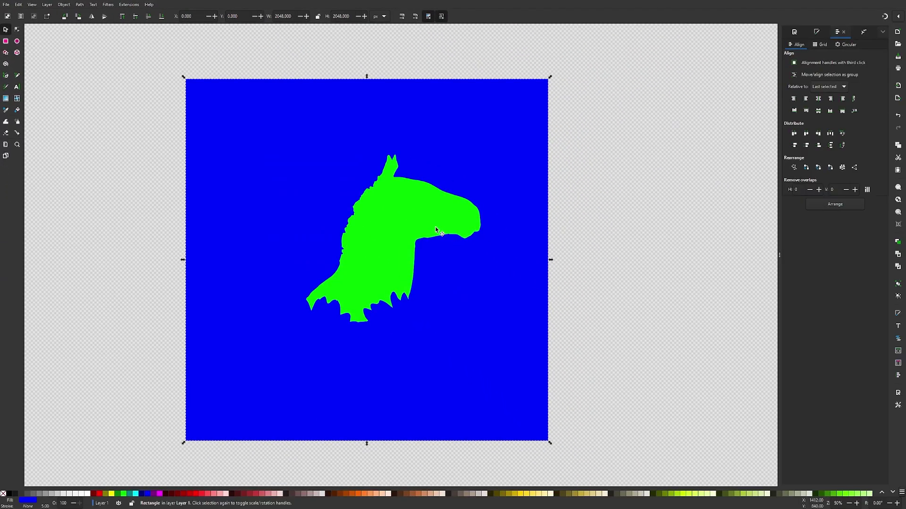
Subtract the green horse-head shape from the blue square with Path > Difference.
left_click(396, 197, "shift")
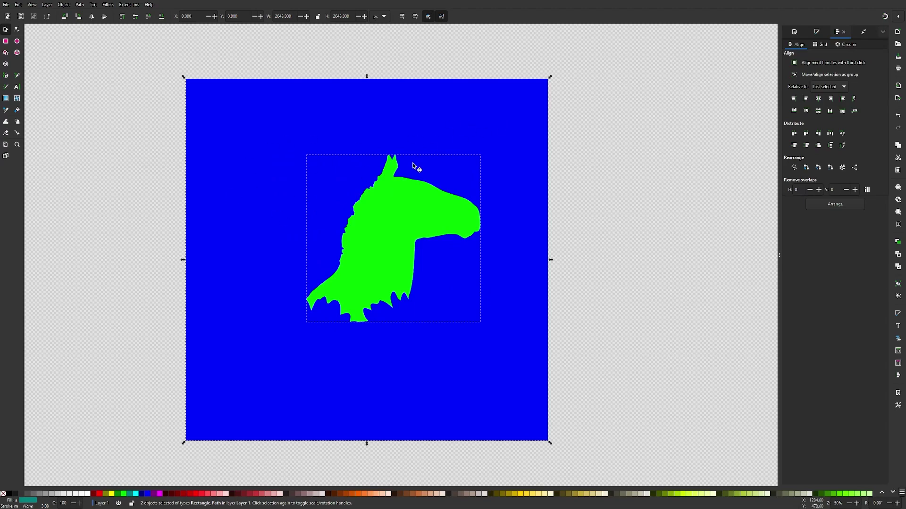
left_click(64, 5)
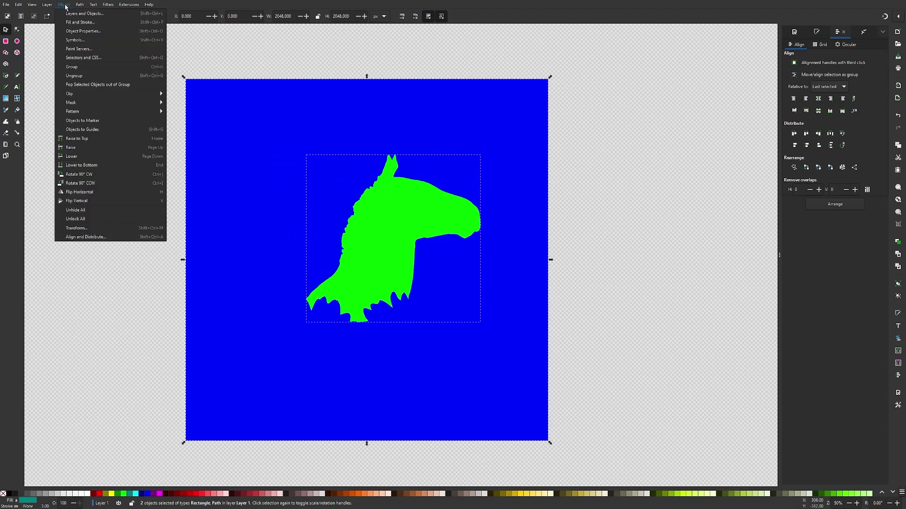
mouse_move(79, 4)
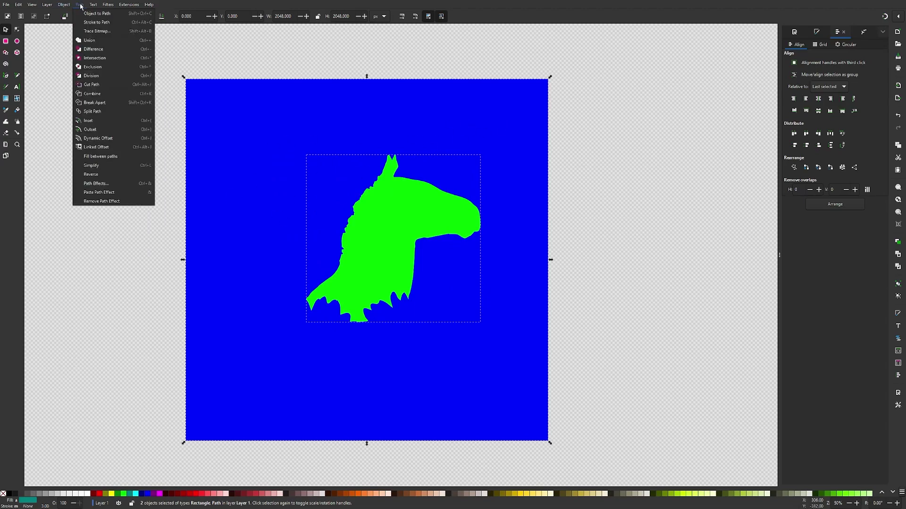
left_click(93, 49)
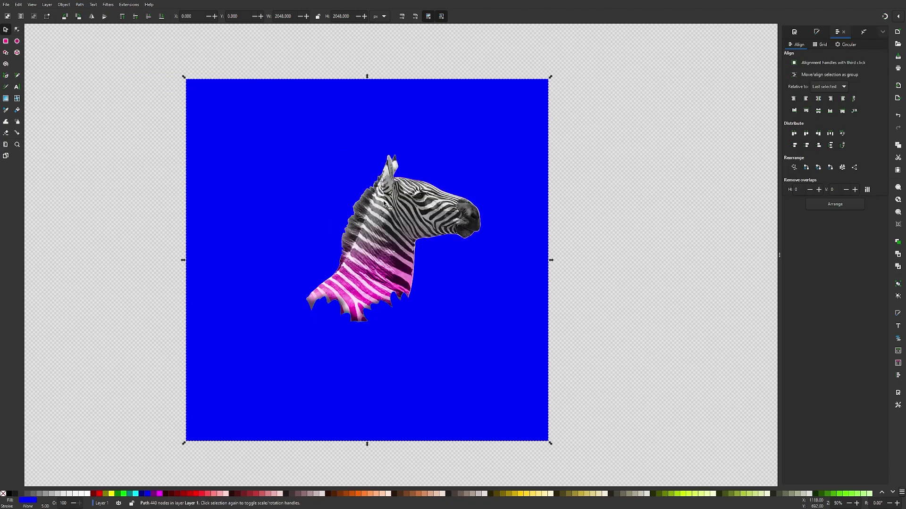
Select the photo and cut-out square, apply Object > Clip > Set Clip, and inspect the result.
left_click_drag(600, 468, 145, 58)
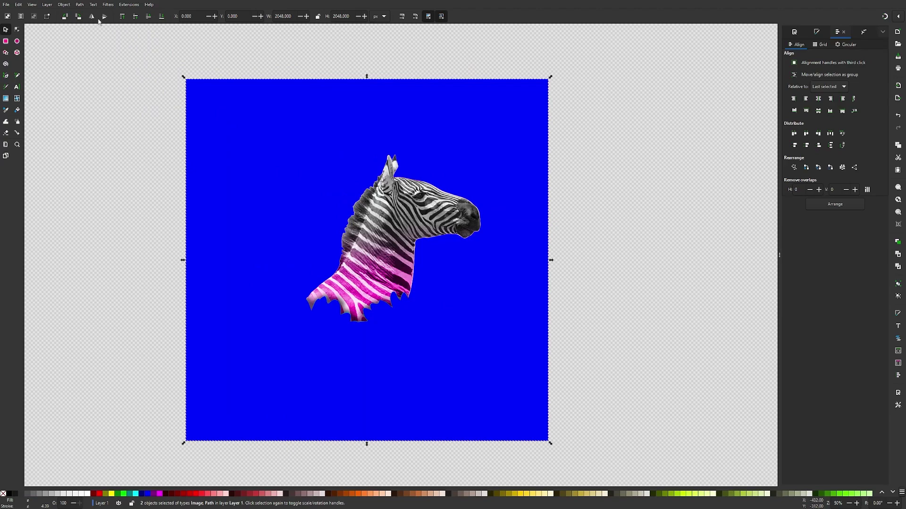
left_click(63, 5)
mouse_move(142, 93)
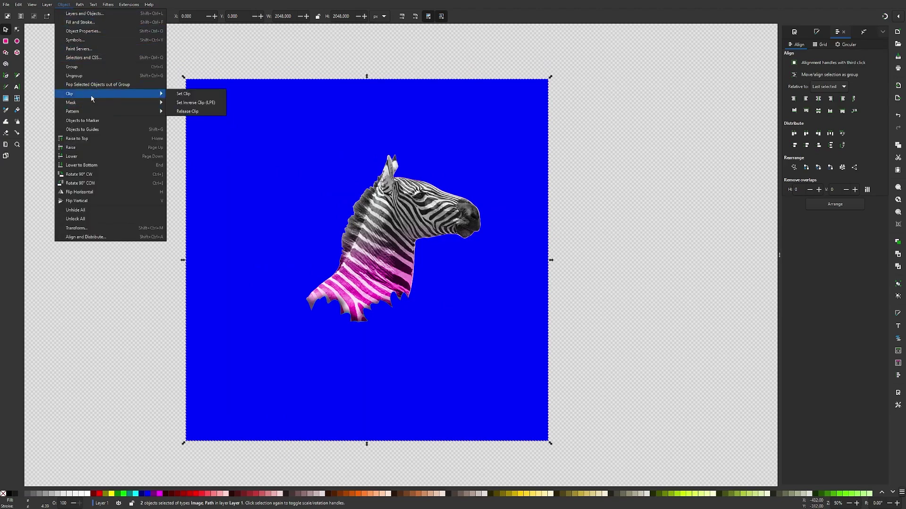
left_click(191, 94)
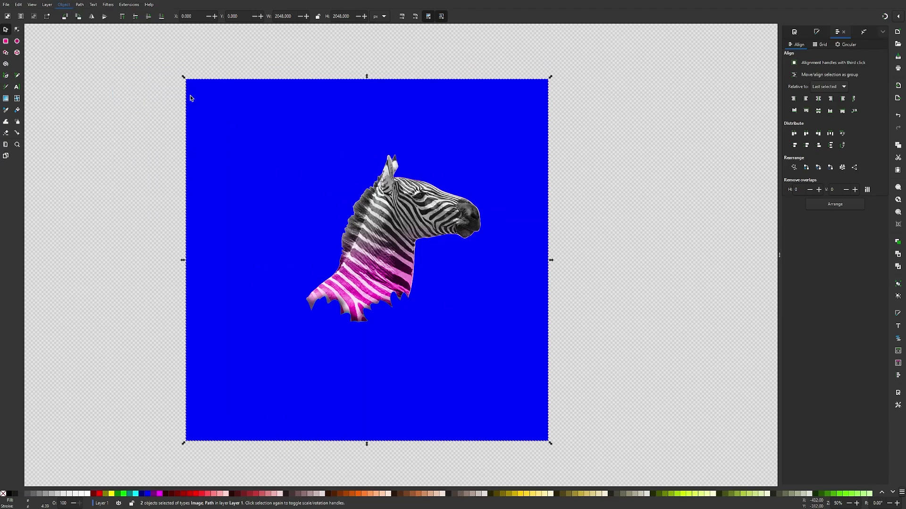
left_click(401, 240)
scroll(401, 239, "down", 2)
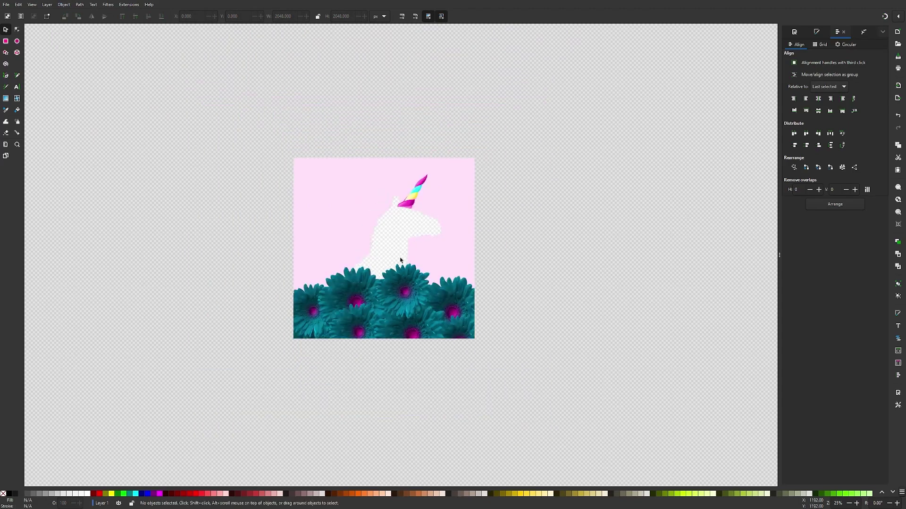
scroll(411, 238, "up", 3)
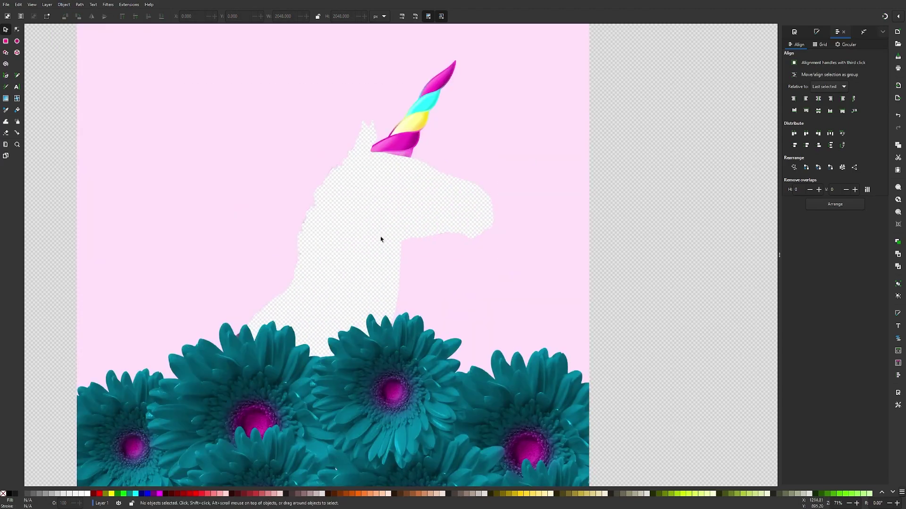
scroll(380, 239, "down", 1)
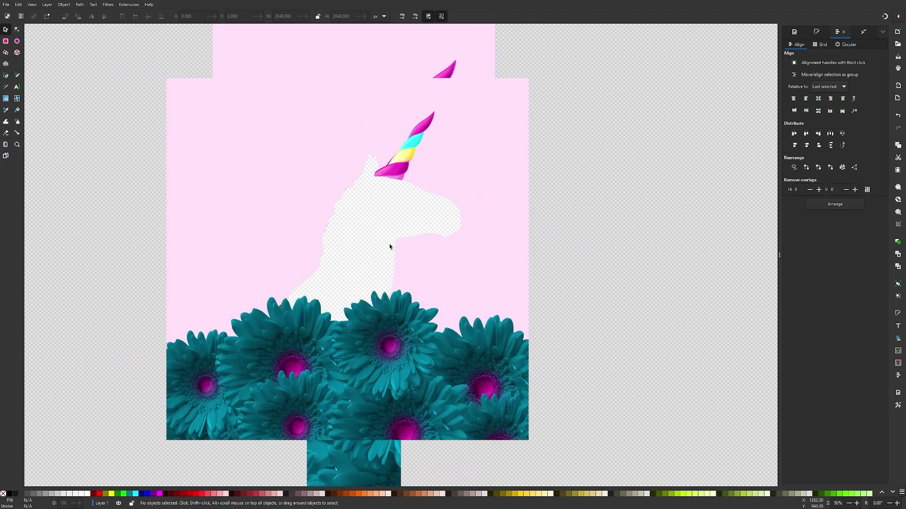
scroll(402, 257, "down", 1)
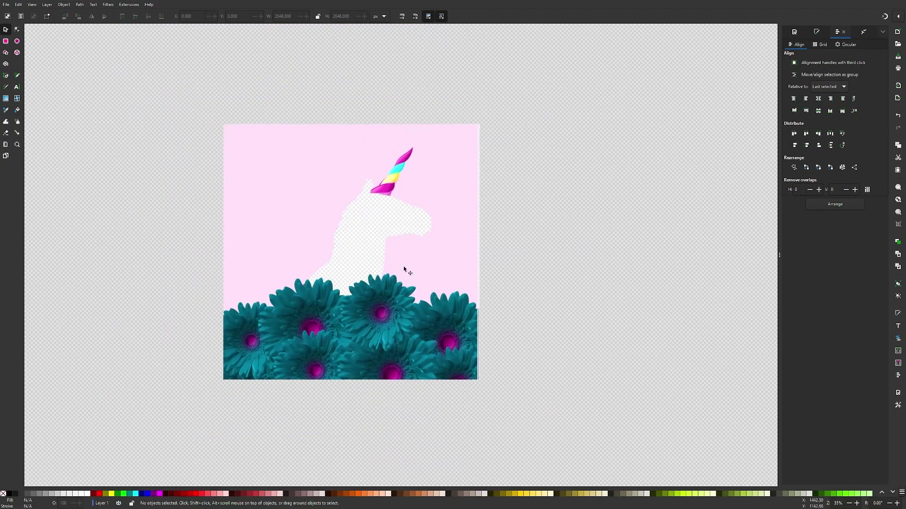
scroll(404, 266, "up", 1)
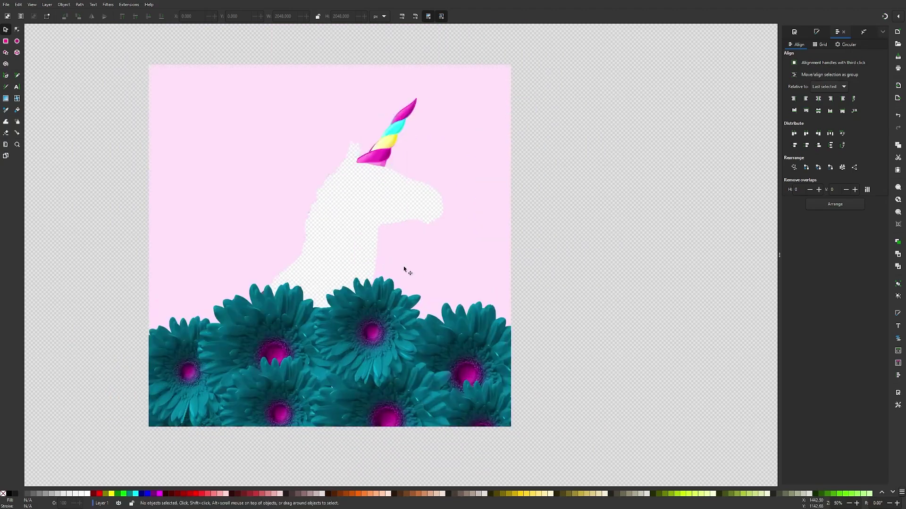
left_click(415, 289)
left_click(64, 5)
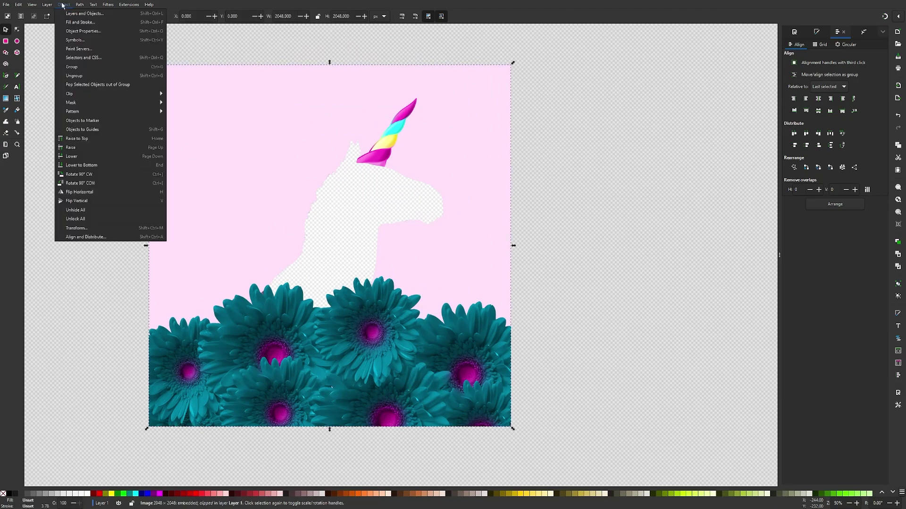
mouse_move(103, 95)
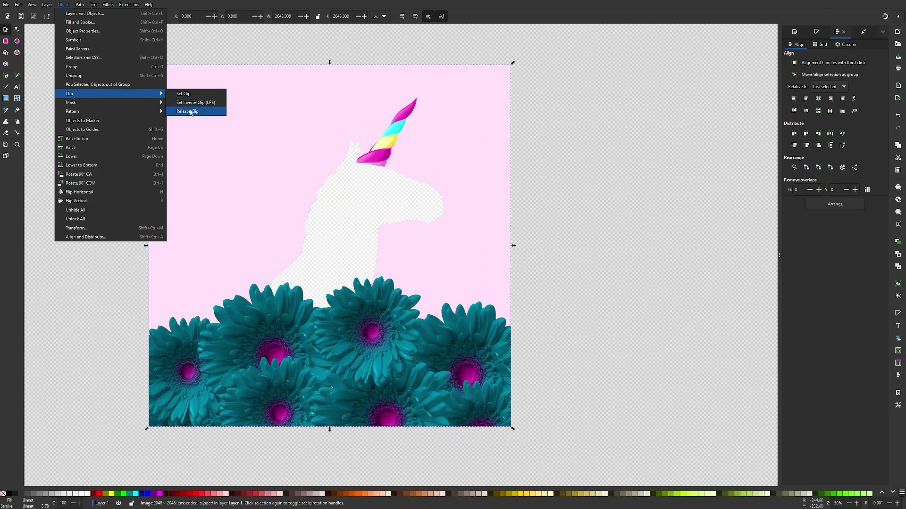
left_click(191, 112)
left_click_drag(146, 290, 9, 311)
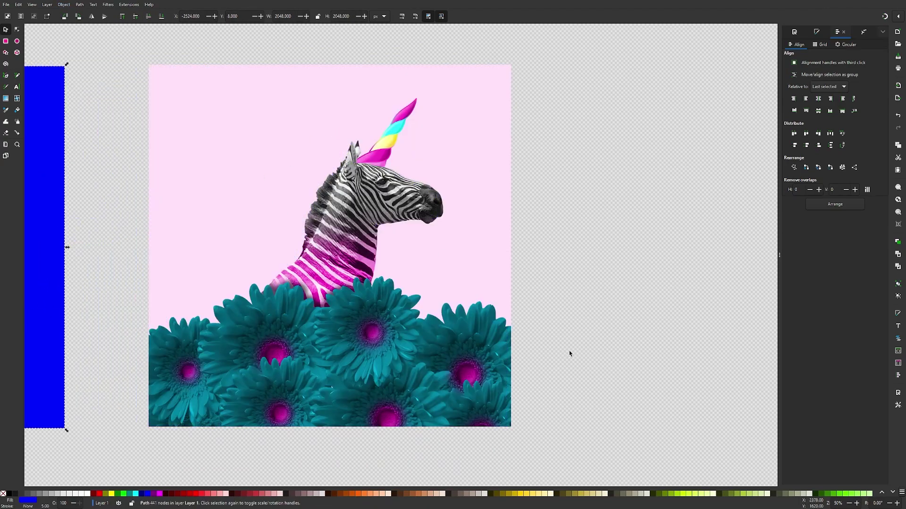
key("ctrl+z")
key("ctrl+z")
key("ctrl+z")
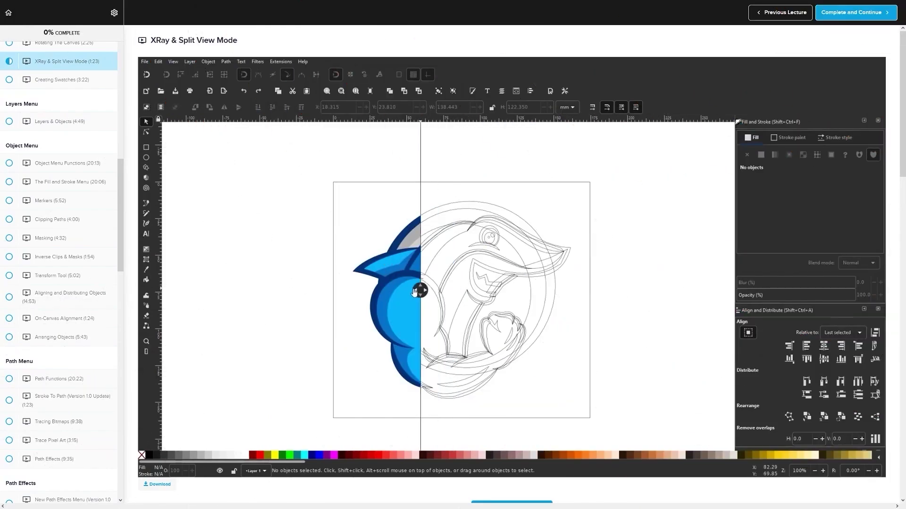
Scroll through the Logos By Nick lesson page and its student comment thread.
left_click_drag(414, 291, 508, 291)
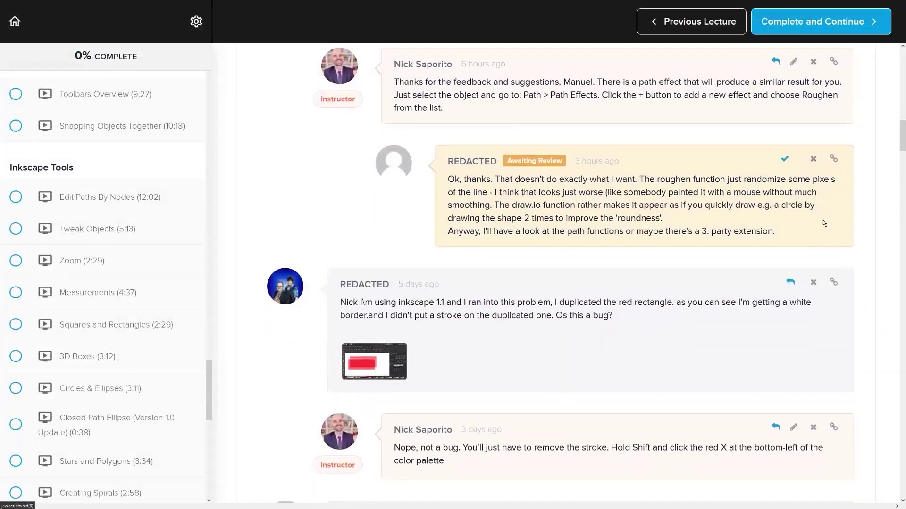
scroll(823, 220, "down", 5)
scroll(845, 217, "down", 5)
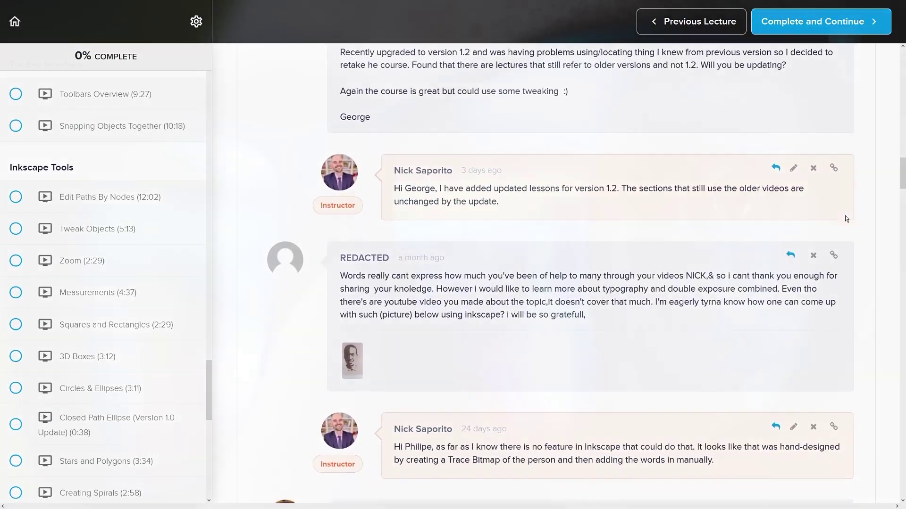